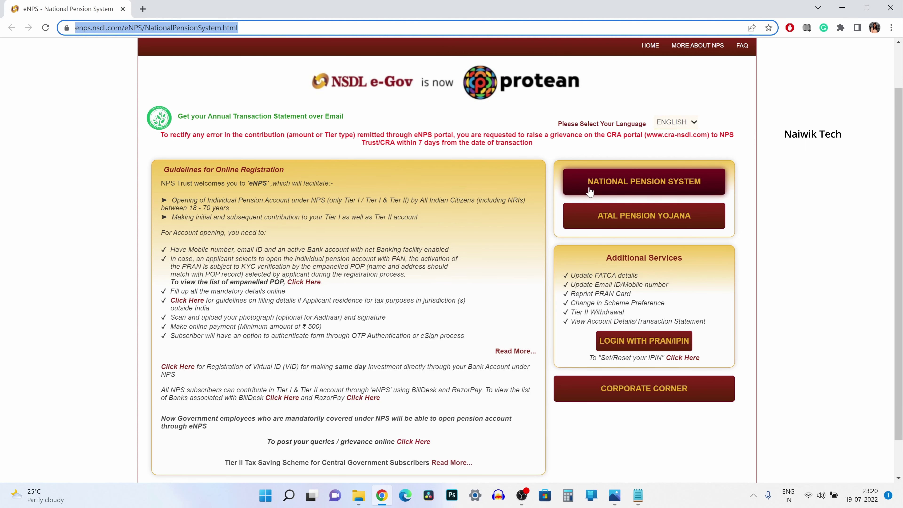
Step: Choose REGISTRATION under National Pension System to open the Online Subscriber Registration form
{"action": "left_click", "coordinate": [669, 191]}
{"action": "left_click", "coordinate": [686, 164]}
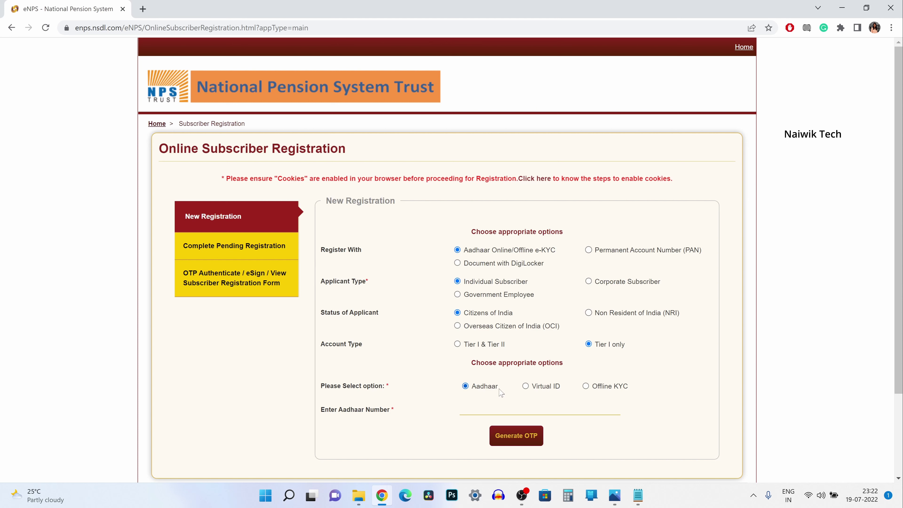
Step: Keep Aadhaar, not Virtual ID, as the registration option and start entering the Aadhaar number
{"action": "left_click", "coordinate": [525, 386]}
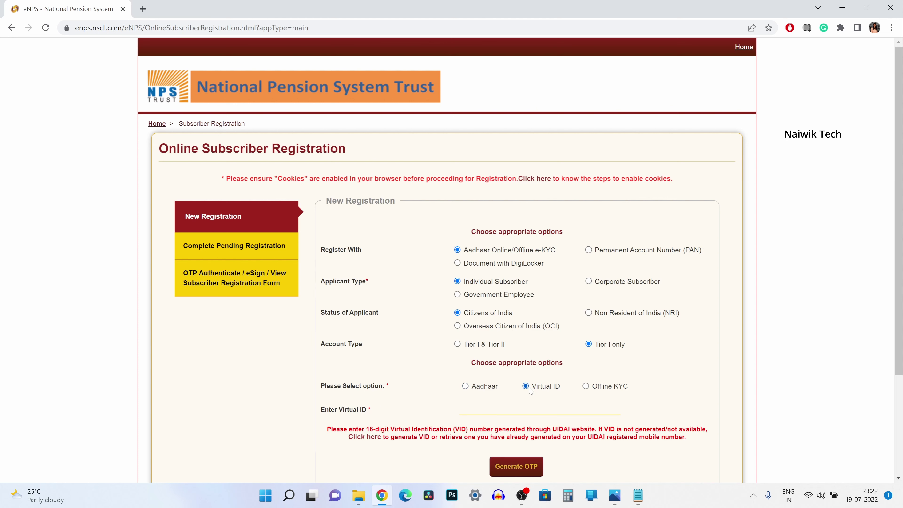
{"action": "left_click", "coordinate": [475, 390]}
{"action": "left_click", "coordinate": [463, 407]}
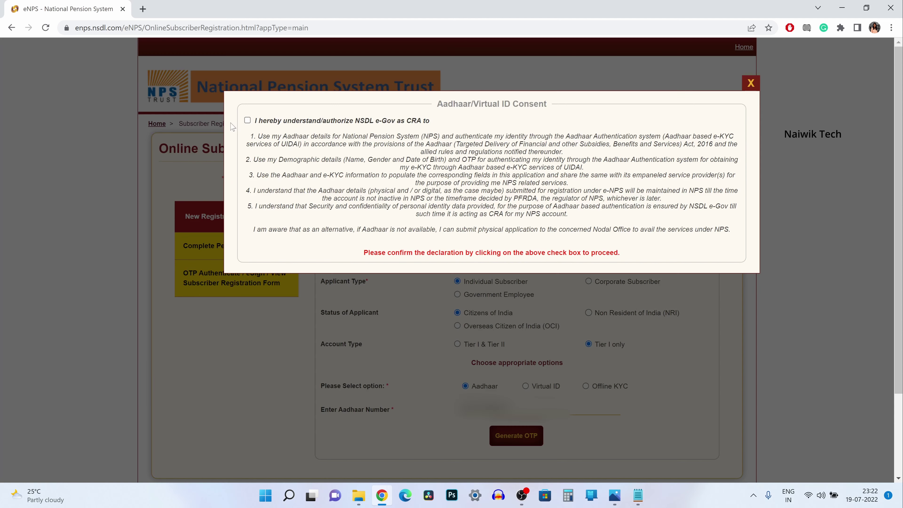
Step: Accept the Aadhaar consent declaration, then paste the received OTP and submit it
{"action": "left_click", "coordinate": [247, 121]}
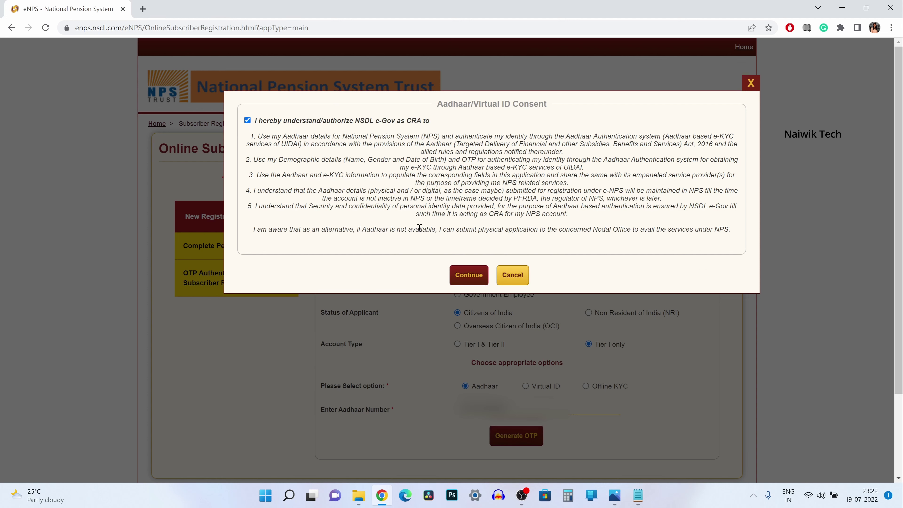
{"action": "left_click", "coordinate": [480, 283]}
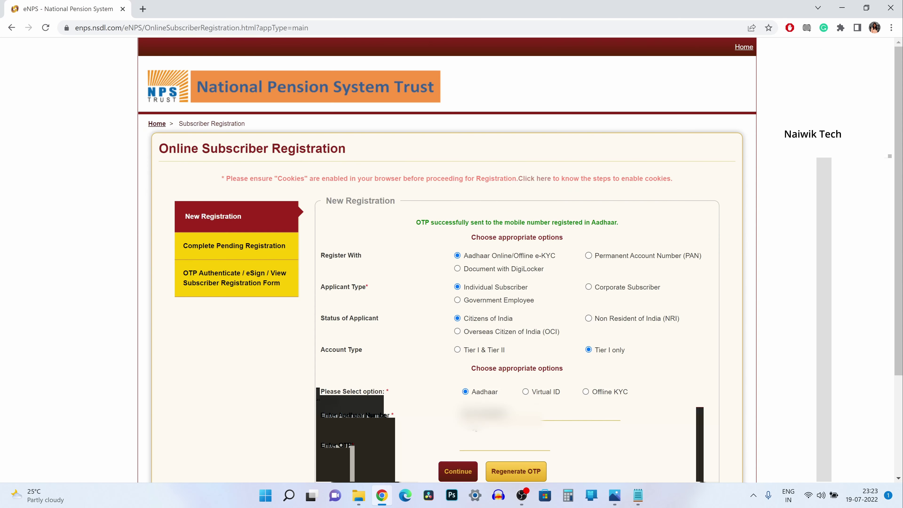
{"action": "left_click", "coordinate": [478, 438]}
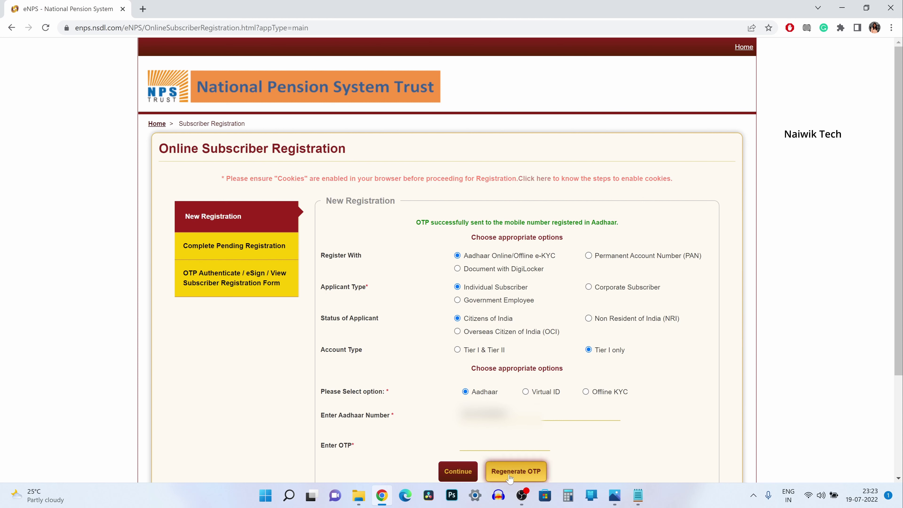
{"action": "left_click", "coordinate": [516, 444]}
{"action": "key", "text": "ctrl+v"}
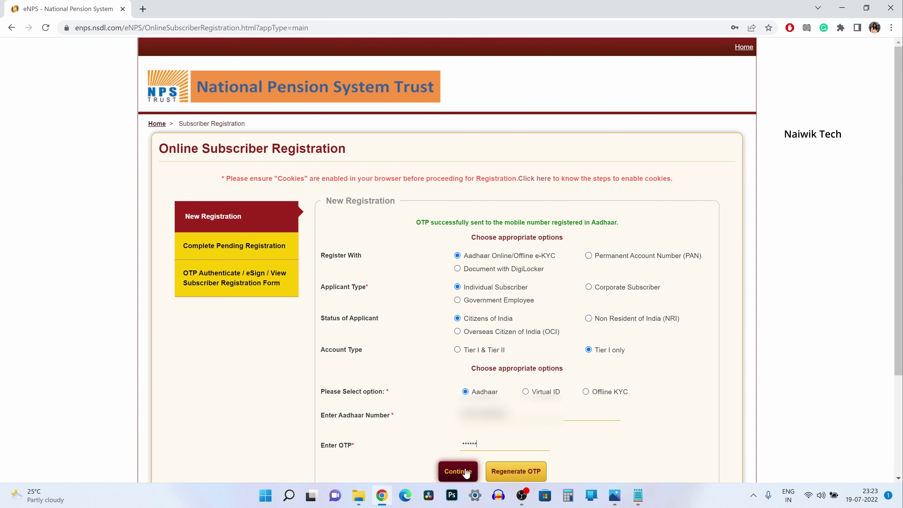
{"action": "left_click", "coordinate": [458, 472]}
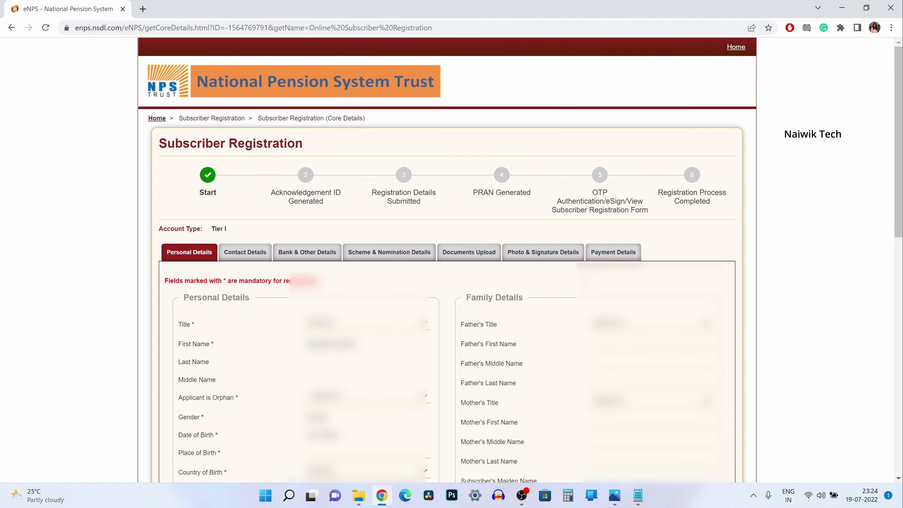
Step: Scroll down the registration form to the identity details and captcha
{"action": "scroll", "coordinate": [395, 272], "scroll_direction": "down", "scroll_amount": 10}
{"action": "scroll", "coordinate": [222, 210], "scroll_direction": "down", "scroll_amount": 1}
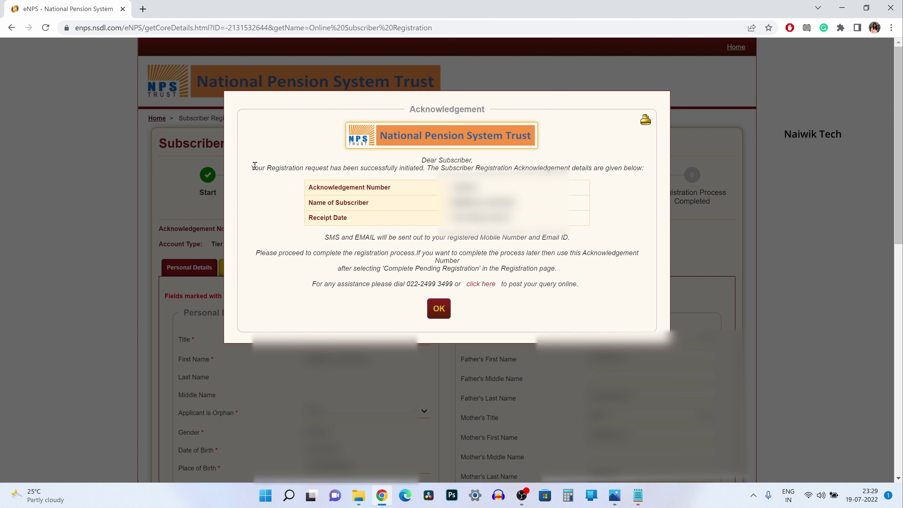
Step: Dismiss the registration-initiated acknowledgement dialog to continue to Contact Details
{"action": "left_click_drag", "start_coordinate": [252, 166], "coordinate": [619, 165]}
{"action": "left_click", "coordinate": [621, 166]}
{"action": "left_click", "coordinate": [439, 308]}
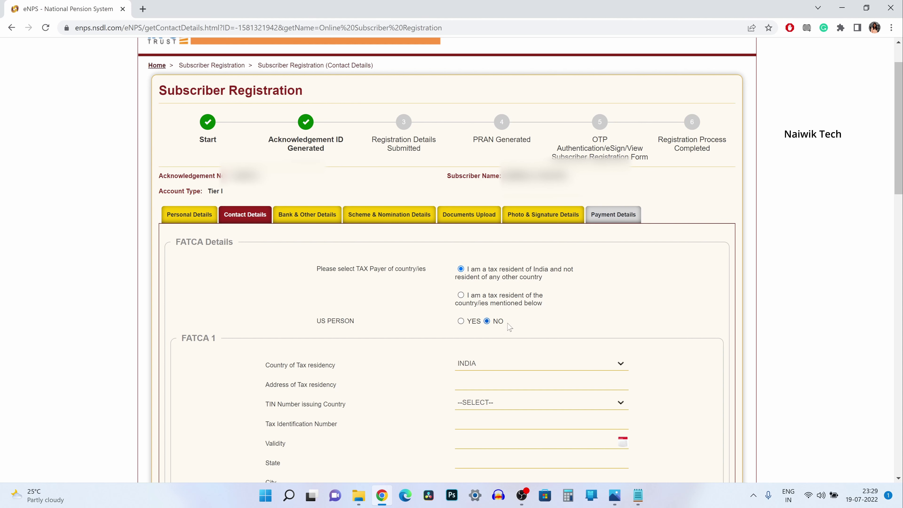
Step: Verify the registered mobile number with its OTP
{"action": "scroll", "coordinate": [498, 349], "scroll_direction": "down", "scroll_amount": 9}
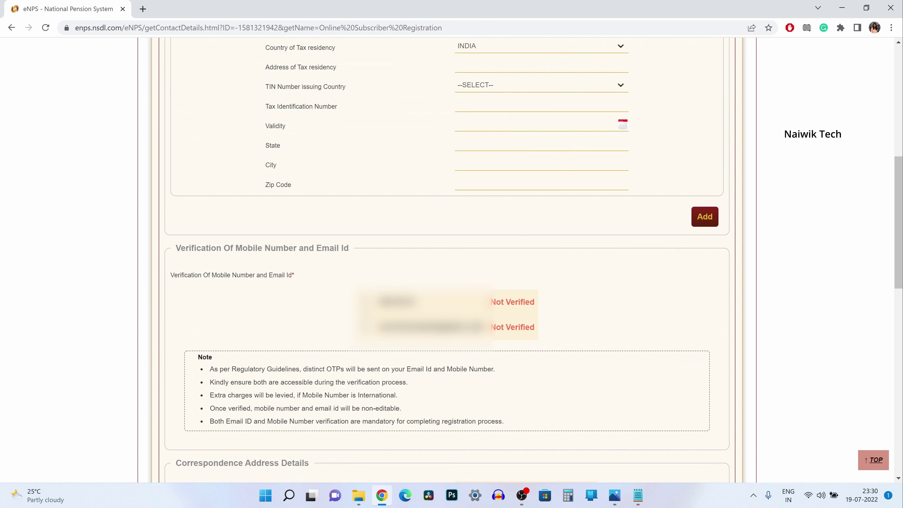
{"action": "left_click", "coordinate": [365, 302]}
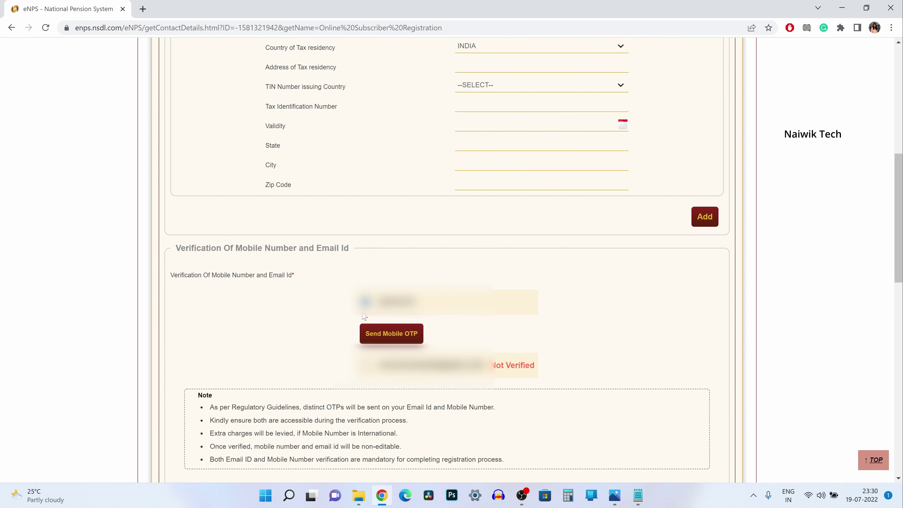
{"action": "left_click", "coordinate": [368, 335]}
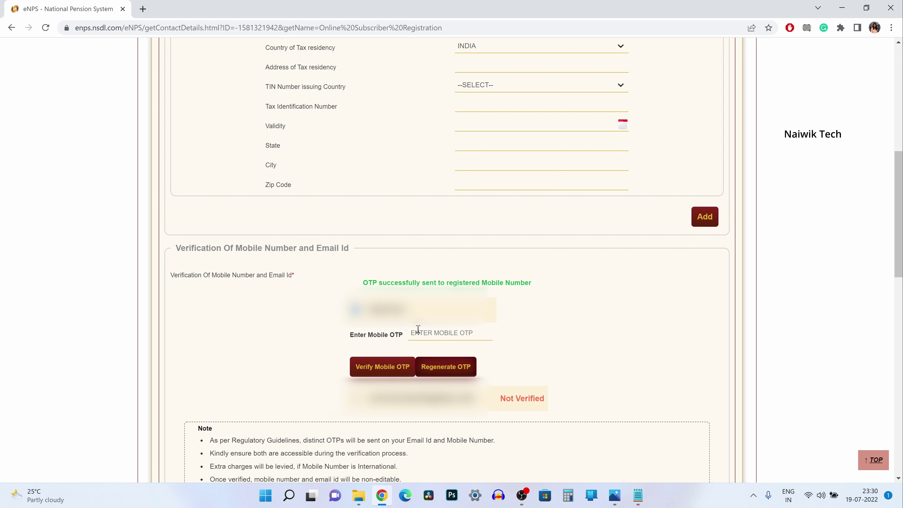
{"action": "left_click", "coordinate": [398, 372]}
{"action": "left_click_drag", "start_coordinate": [525, 311], "coordinate": [494, 308]}
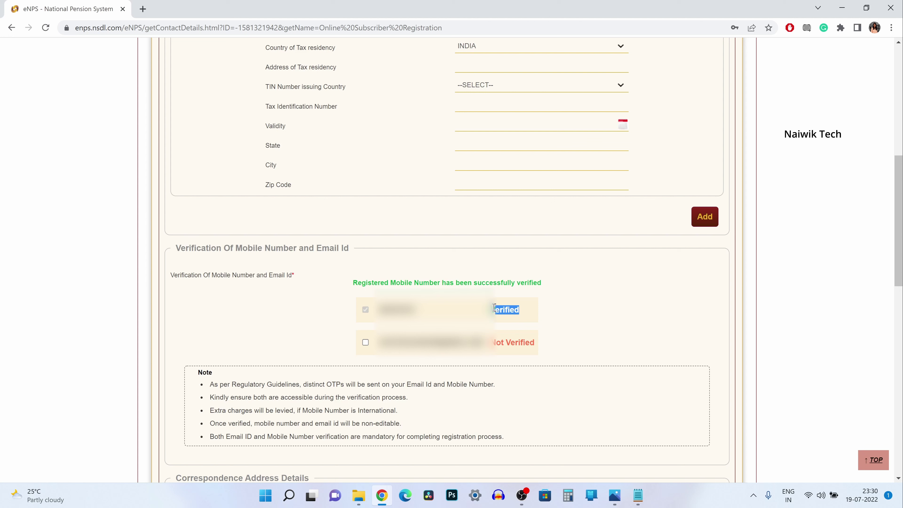
Step: Verify the registered email ID with its OTP
{"action": "left_click", "coordinate": [367, 343]}
{"action": "left_click", "coordinate": [372, 346]}
{"action": "left_click", "coordinate": [366, 344]}
{"action": "left_click", "coordinate": [405, 381]}
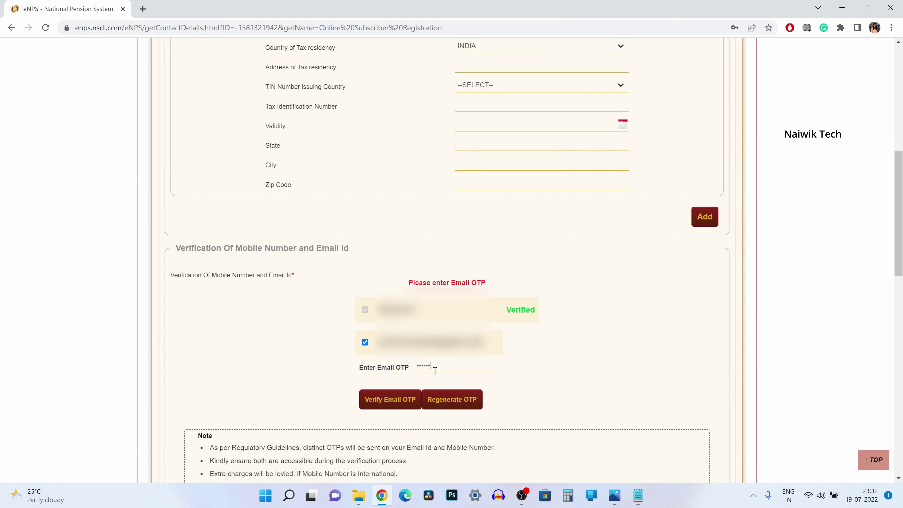
{"action": "left_click", "coordinate": [409, 399]}
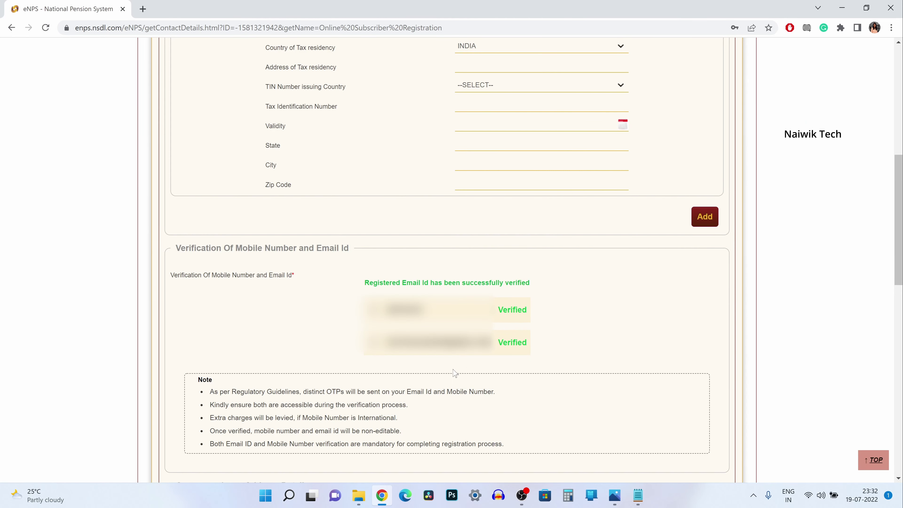
{"action": "left_click_drag", "start_coordinate": [529, 341], "coordinate": [496, 344]}
Step: Save the contact details and proceed through bank details toward Scheme & Nomination
{"action": "scroll", "coordinate": [551, 341], "scroll_direction": "down", "scroll_amount": 8}
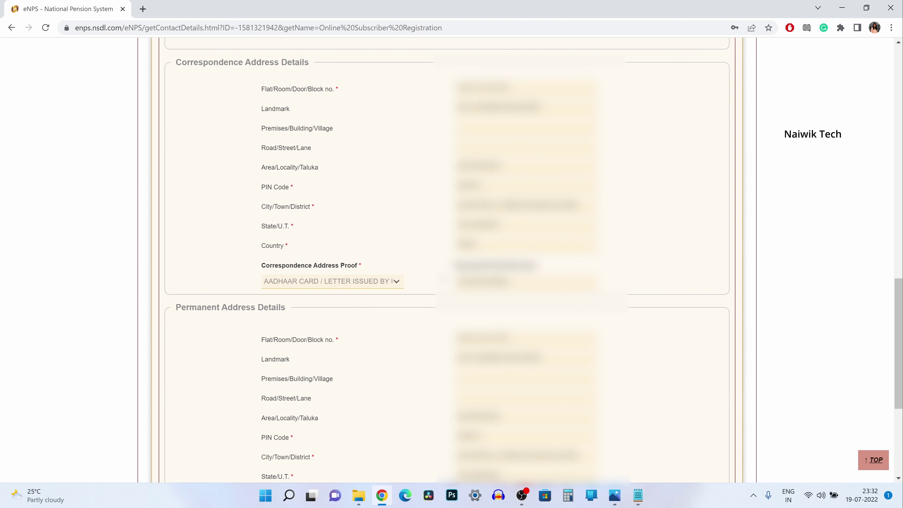
{"action": "scroll", "coordinate": [418, 366], "scroll_direction": "down", "scroll_amount": 4}
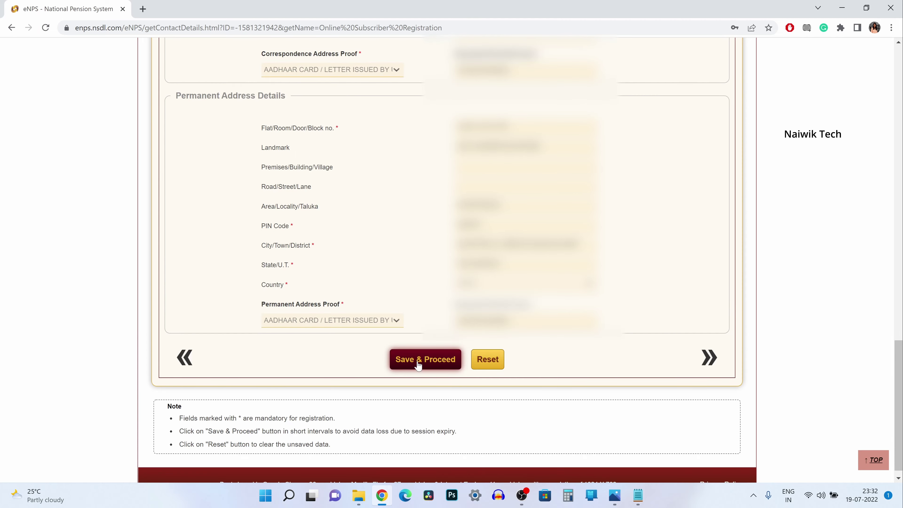
{"action": "left_click", "coordinate": [418, 365]}
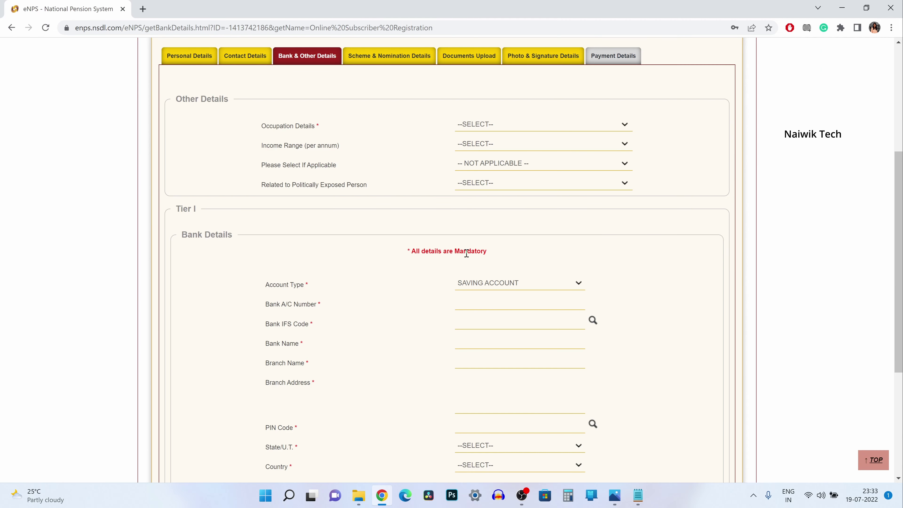
{"action": "scroll", "coordinate": [467, 252], "scroll_direction": "down", "scroll_amount": 2}
{"action": "scroll", "coordinate": [467, 253], "scroll_direction": "down", "scroll_amount": 1}
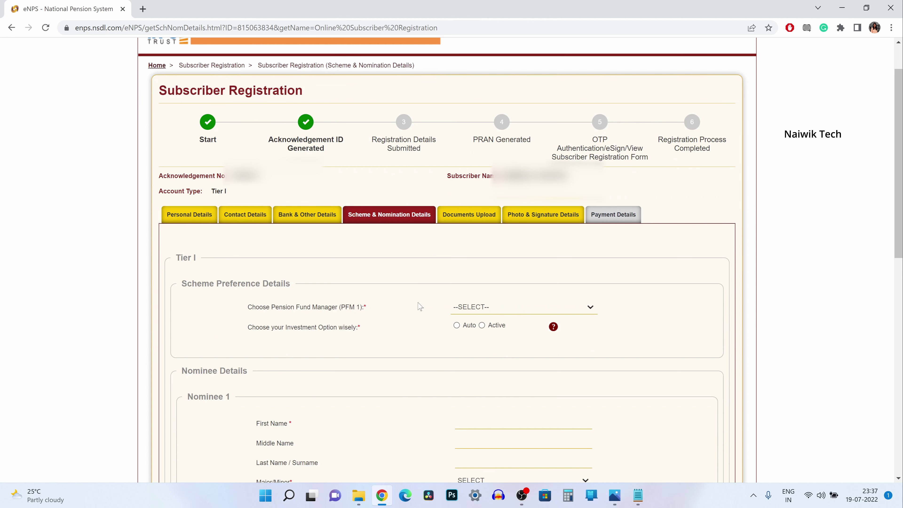
Step: Choose ICICI Prudential as pension fund manager with the Active investment option
{"action": "scroll", "coordinate": [470, 306], "scroll_direction": "down", "scroll_amount": 1}
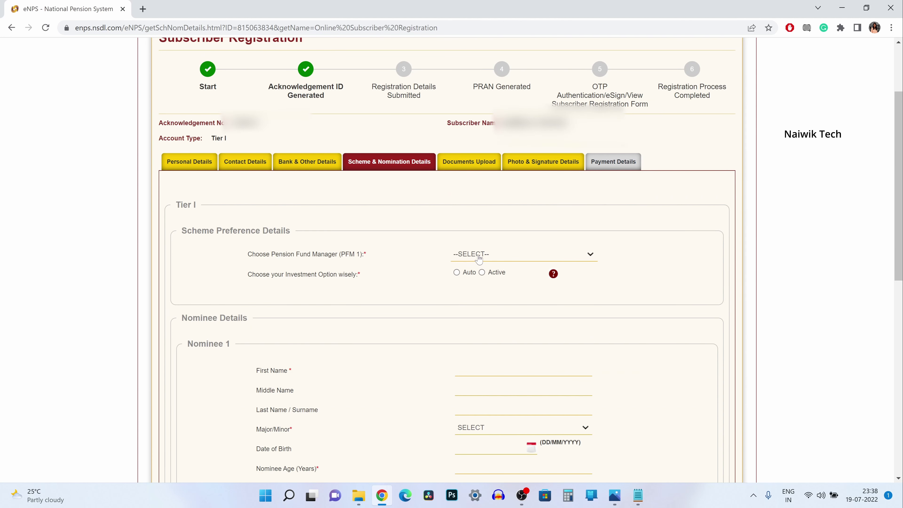
{"action": "left_click", "coordinate": [478, 257]}
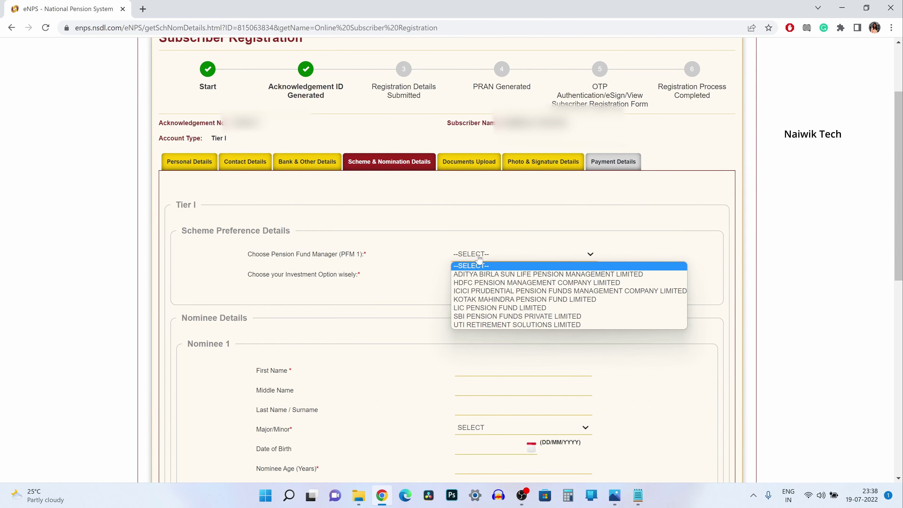
{"action": "left_click", "coordinate": [534, 294]}
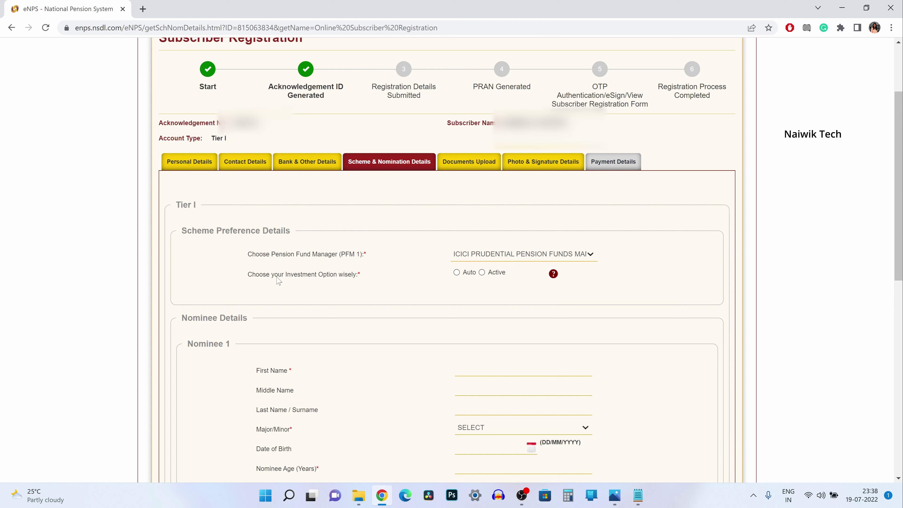
{"action": "left_click", "coordinate": [457, 273]}
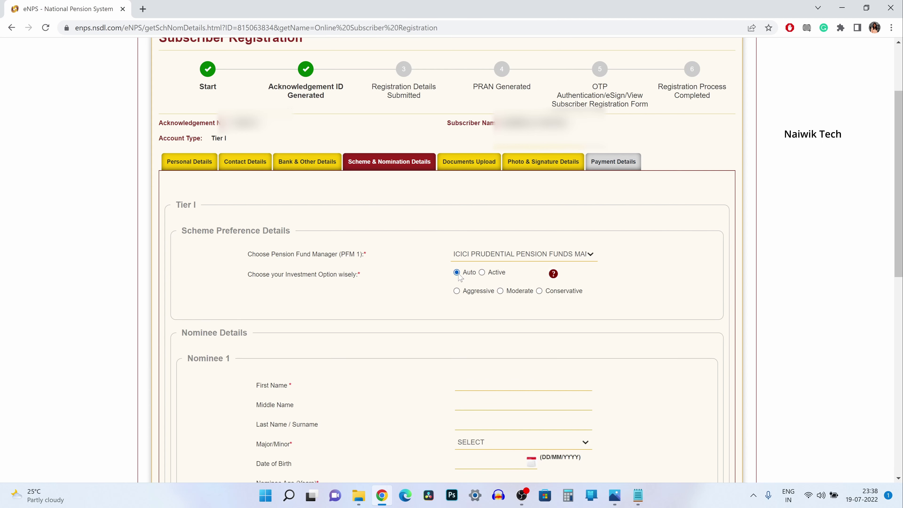
{"action": "left_click", "coordinate": [482, 273]}
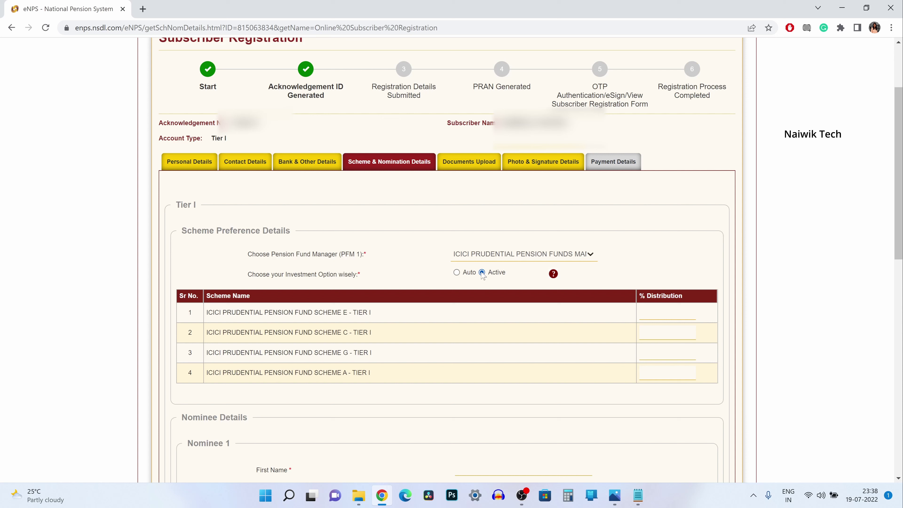
Step: Enter 75, then 25 as the Scheme G percentage and save the scheme and nominee details
{"action": "left_click", "coordinate": [643, 353]}
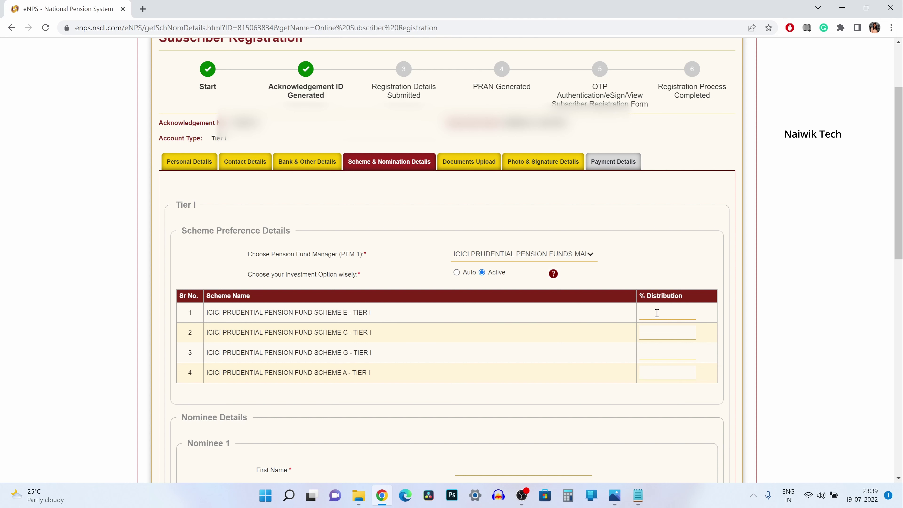
{"action": "type", "text": "75"}
{"action": "scroll", "coordinate": [619, 249], "scroll_direction": "down", "scroll_amount": 2}
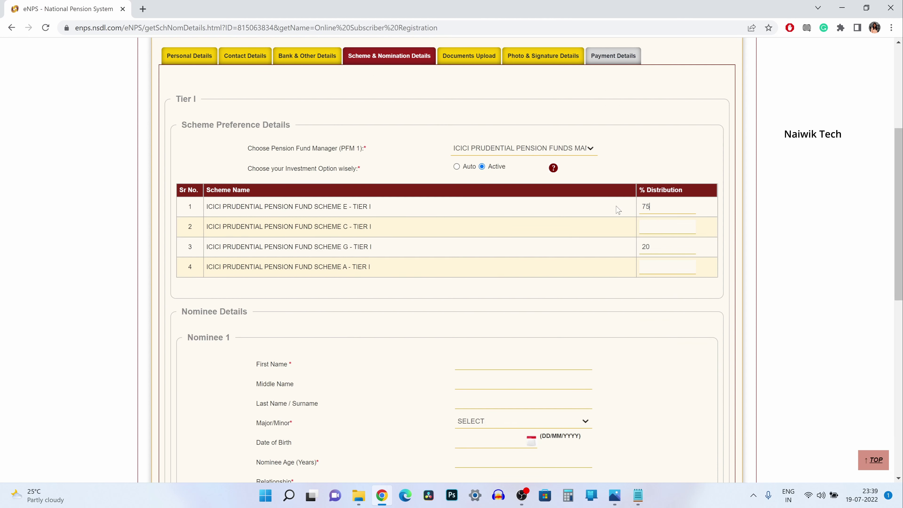
{"action": "double_click", "coordinate": [642, 248]}
{"action": "type", "text": "25"}
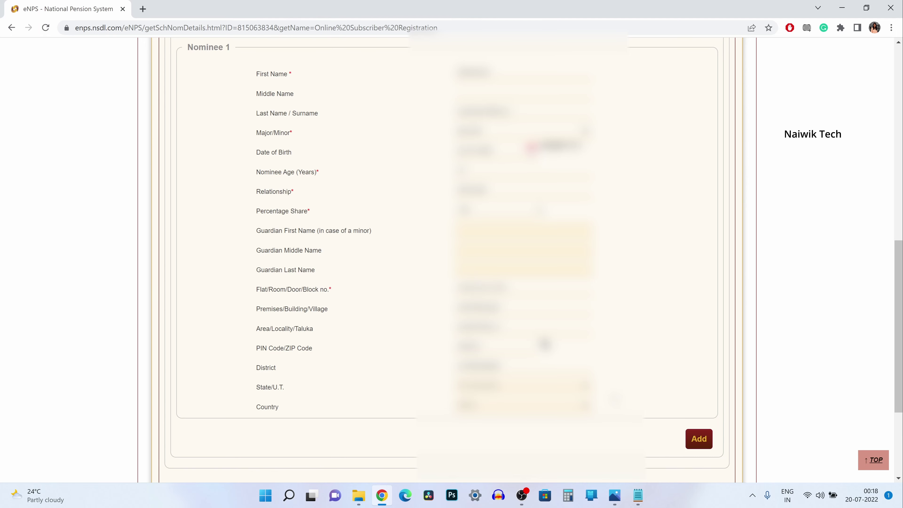
{"action": "scroll", "coordinate": [613, 397], "scroll_direction": "down", "scroll_amount": 3}
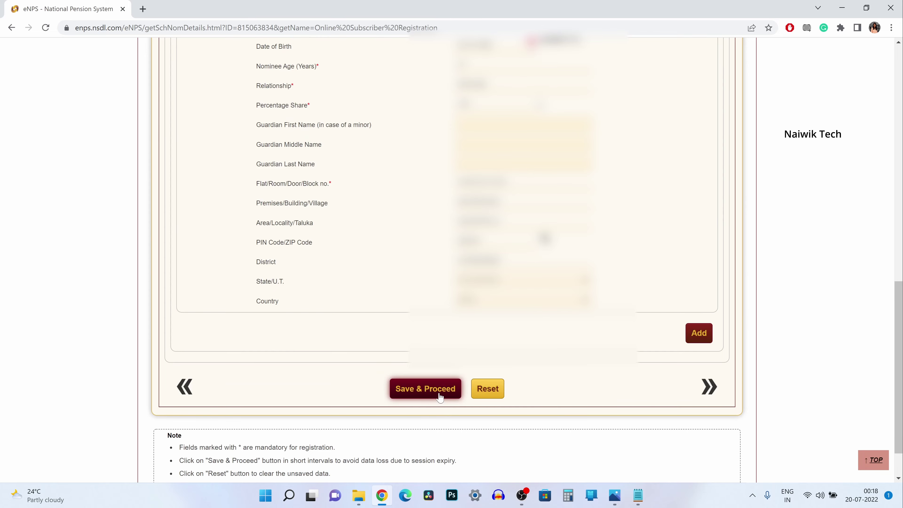
{"action": "left_click", "coordinate": [440, 395]}
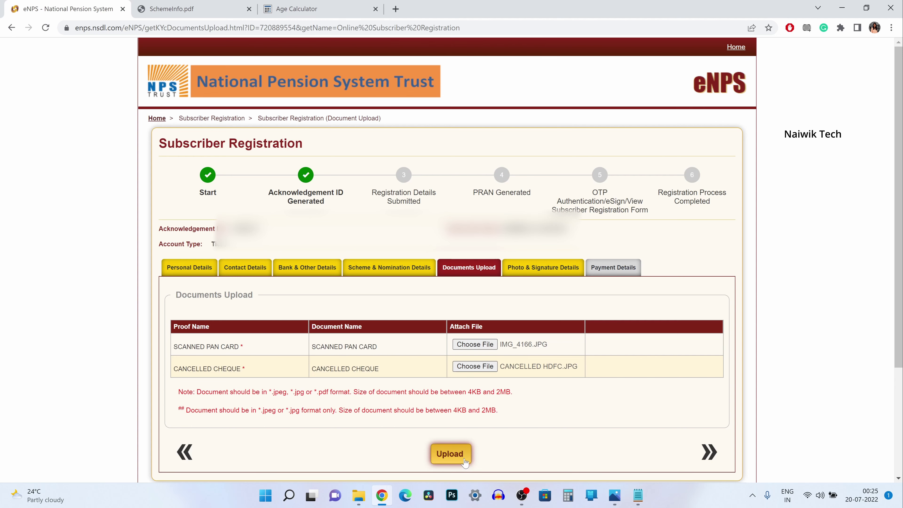
Step: Upload the PAN card and cancelled cheque scans, then confirm the photo and signature
{"action": "left_click", "coordinate": [464, 459]}
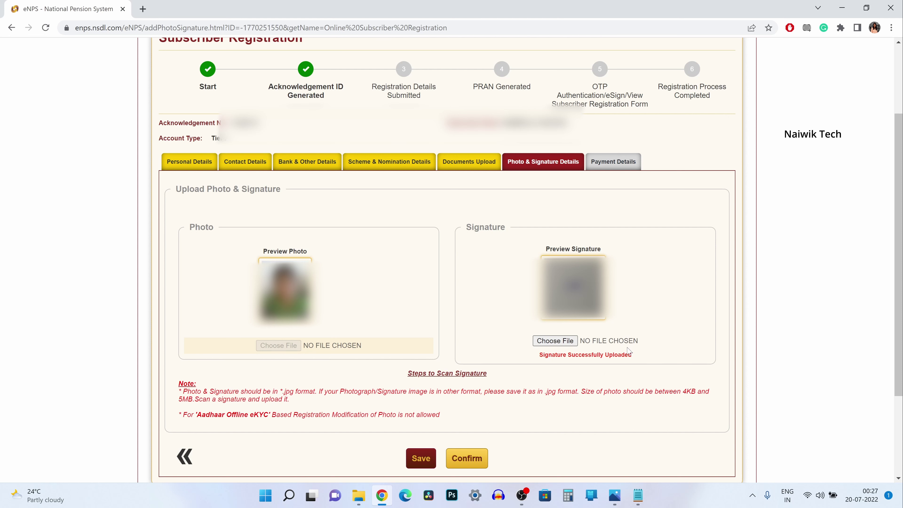
{"action": "left_click_drag", "start_coordinate": [633, 356], "coordinate": [538, 359]}
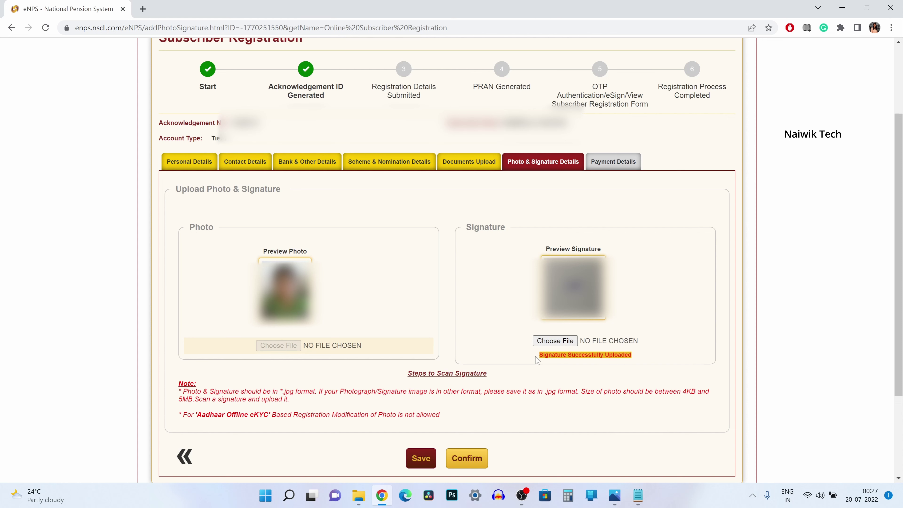
{"action": "left_click", "coordinate": [474, 460]}
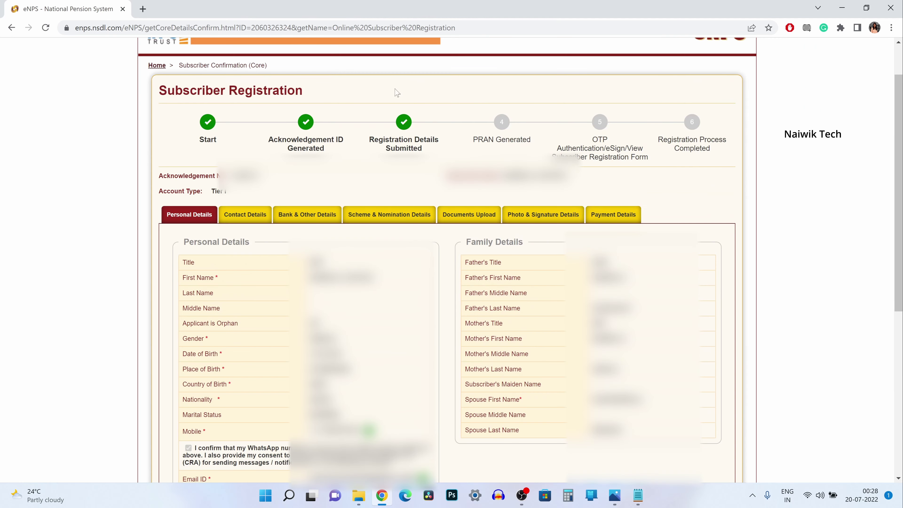
{"action": "left_click_drag", "start_coordinate": [371, 139], "coordinate": [428, 151]}
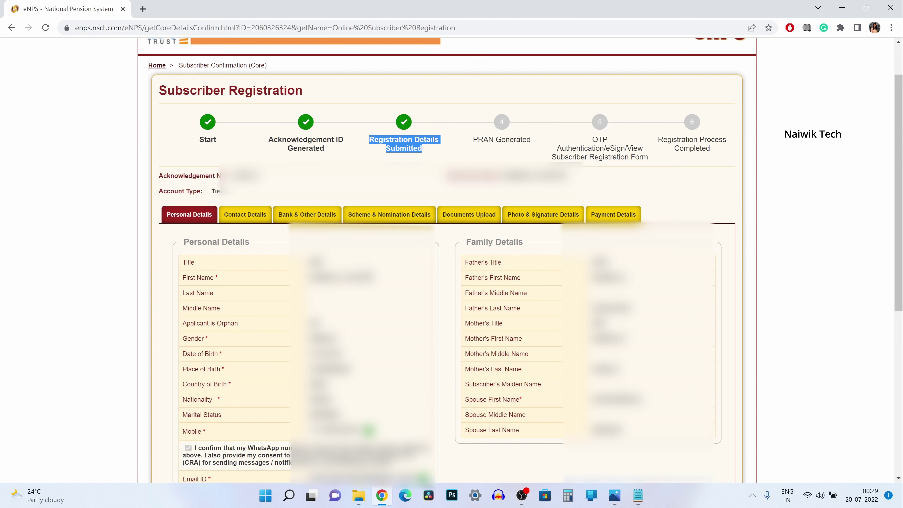
{"action": "key", "text": "F5"}
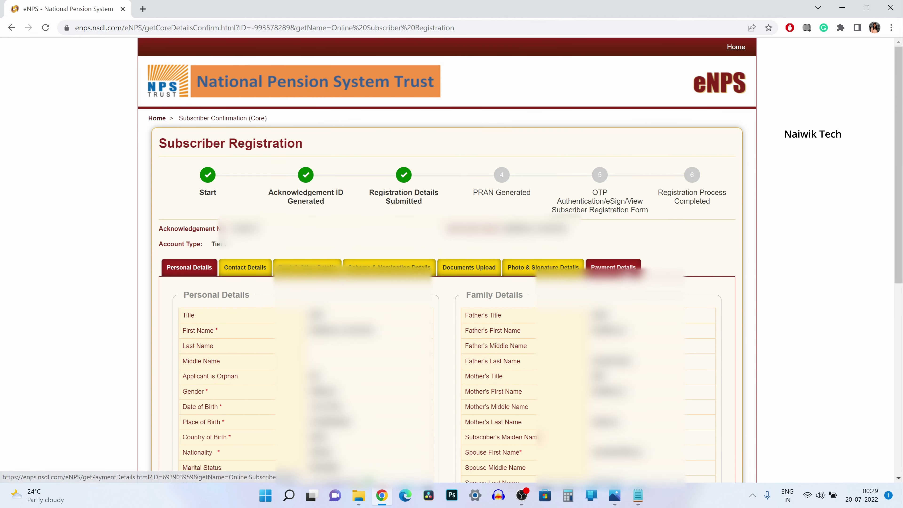
Step: Enter 500 as the first-time Tier I contribution and confirm the payment
{"action": "left_click", "coordinate": [630, 272]}
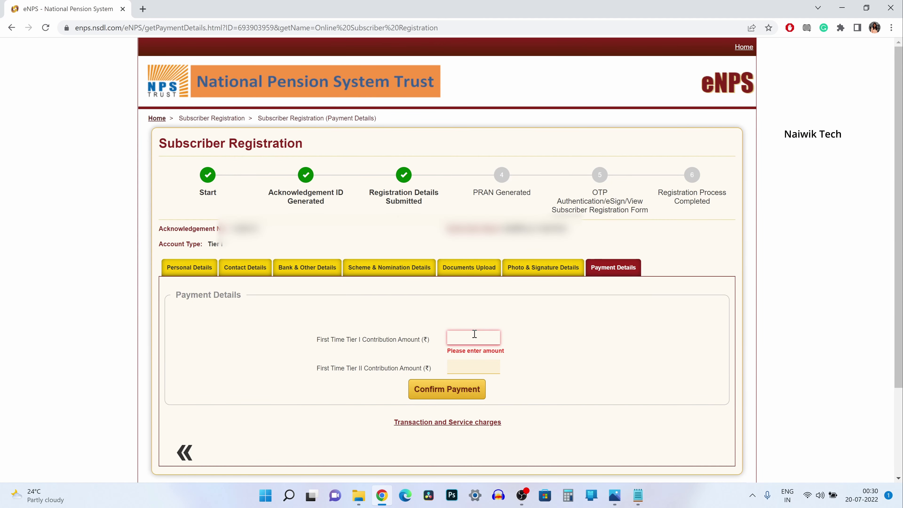
{"action": "left_click", "coordinate": [475, 337]}
{"action": "type", "text": "500"}
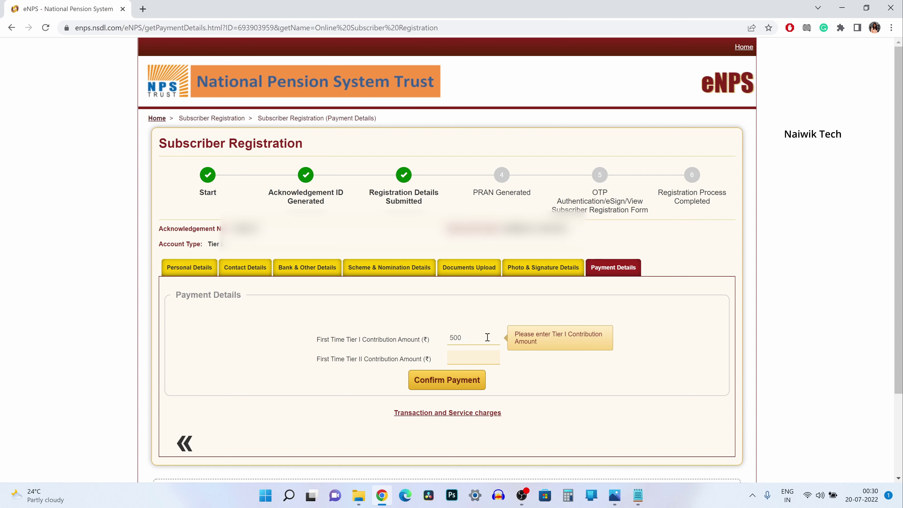
{"action": "left_click", "coordinate": [462, 385]}
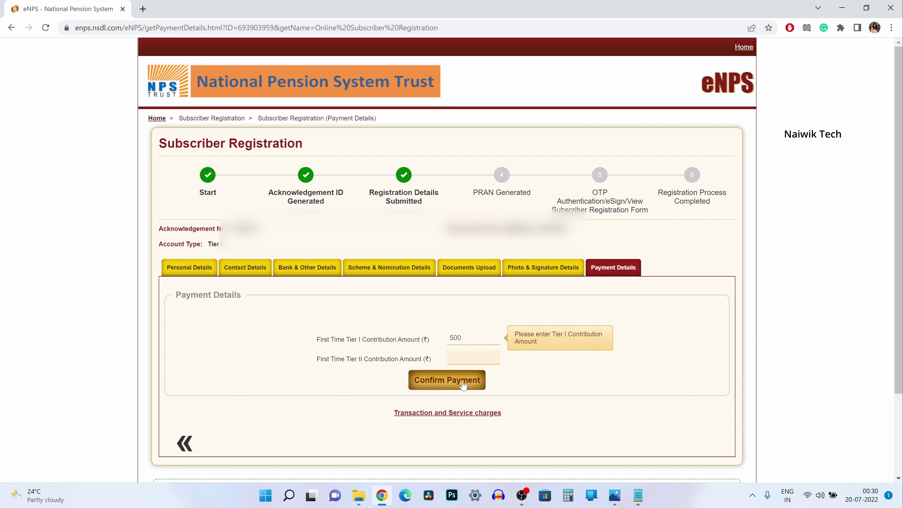
{"action": "scroll", "coordinate": [547, 371], "scroll_direction": "down", "scroll_amount": 2}
{"action": "scroll", "coordinate": [549, 371], "scroll_direction": "down", "scroll_amount": 1}
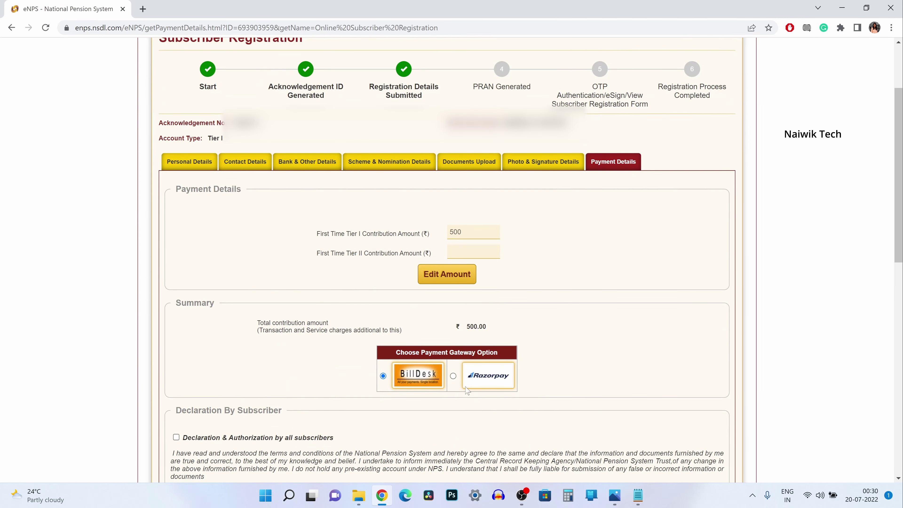
Step: Choose BillDesk as the payment gateway and accept the declaration and authorization
{"action": "scroll", "coordinate": [466, 390], "scroll_direction": "down", "scroll_amount": 4}
{"action": "left_click", "coordinate": [453, 217]}
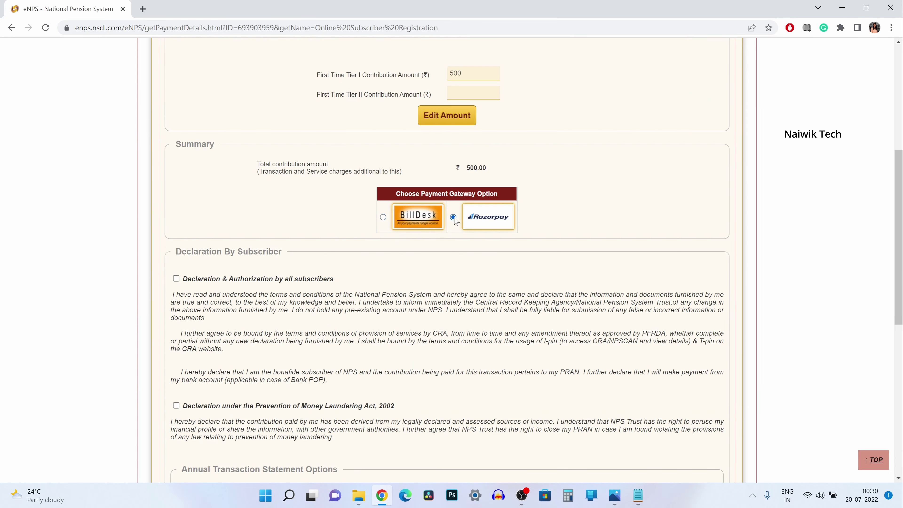
{"action": "left_click", "coordinate": [383, 217]}
{"action": "left_click", "coordinate": [176, 279]}
{"action": "scroll", "coordinate": [216, 289], "scroll_direction": "down", "scroll_amount": 5}
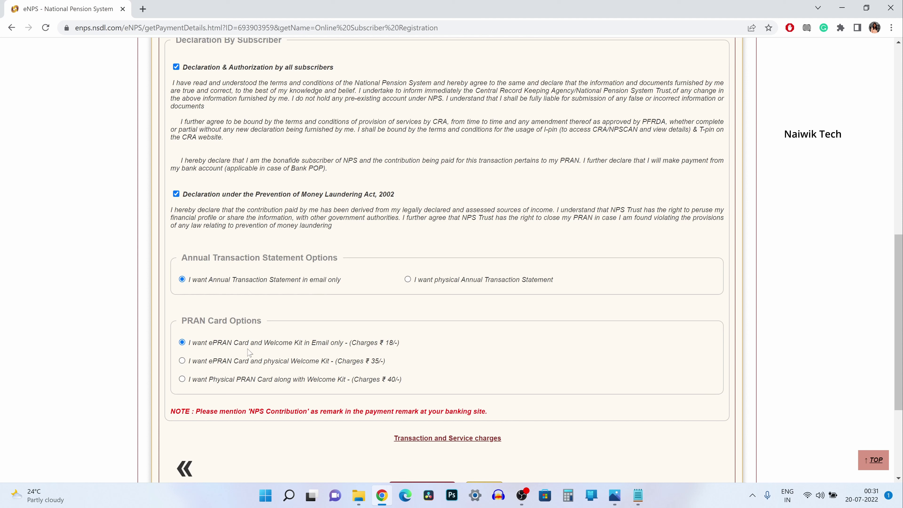
Step: Pick the Physical PRAN Card with Welcome Kit (₹40) option and submit for payment
{"action": "left_click_drag", "start_coordinate": [184, 319], "coordinate": [264, 321]}
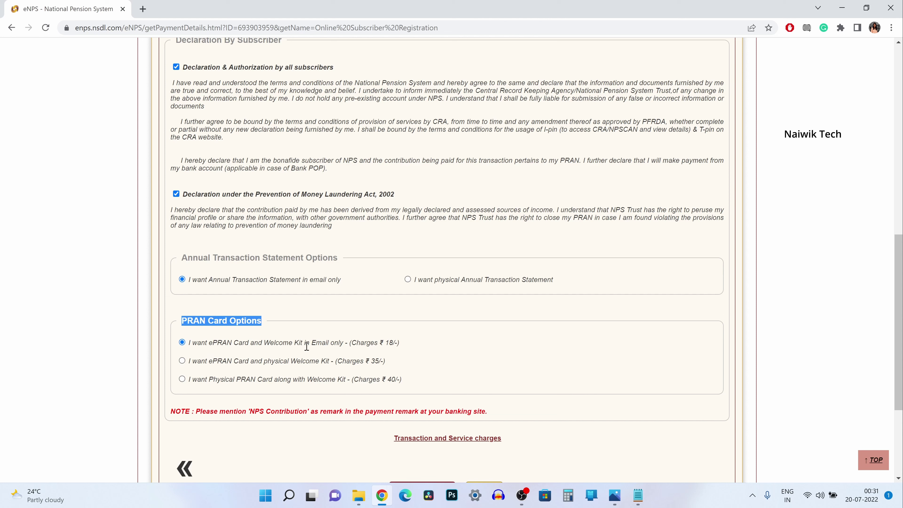
{"action": "left_click_drag", "start_coordinate": [400, 343], "coordinate": [385, 361]}
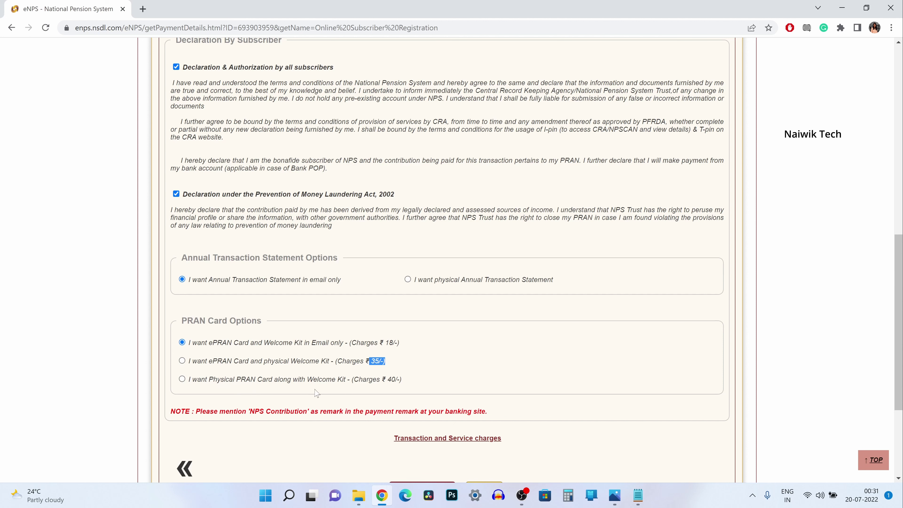
{"action": "left_click", "coordinate": [183, 379]}
{"action": "scroll", "coordinate": [420, 392], "scroll_direction": "down", "scroll_amount": 1}
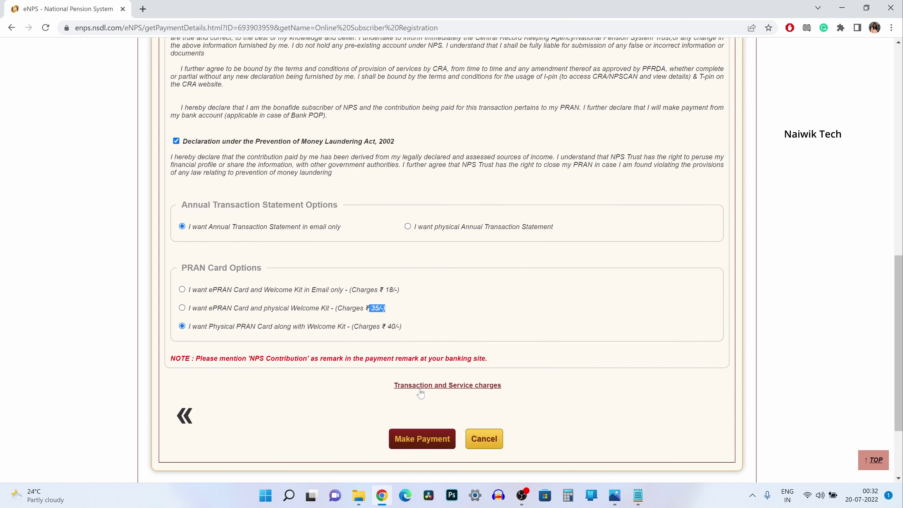
{"action": "left_click", "coordinate": [430, 440]}
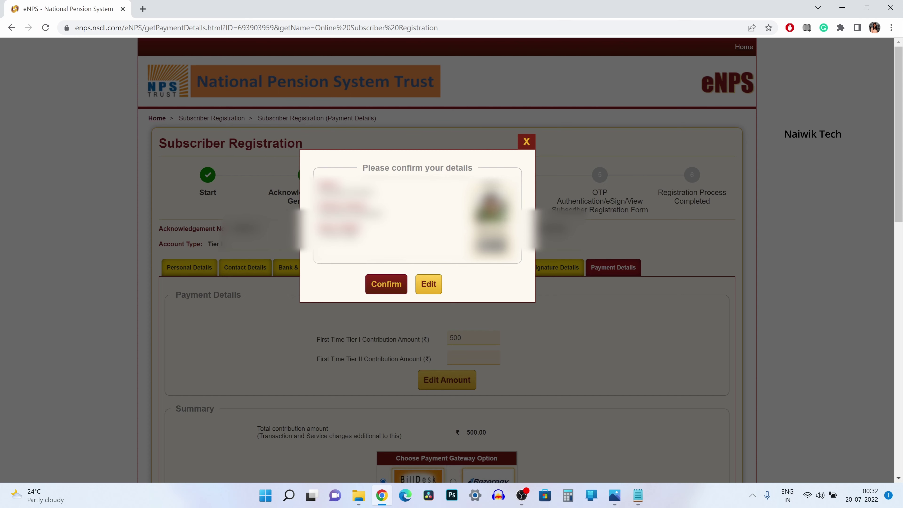
Step: Confirm the subscriber details and accept the redirect to the BillDesk gateway
{"action": "left_click", "coordinate": [370, 291]}
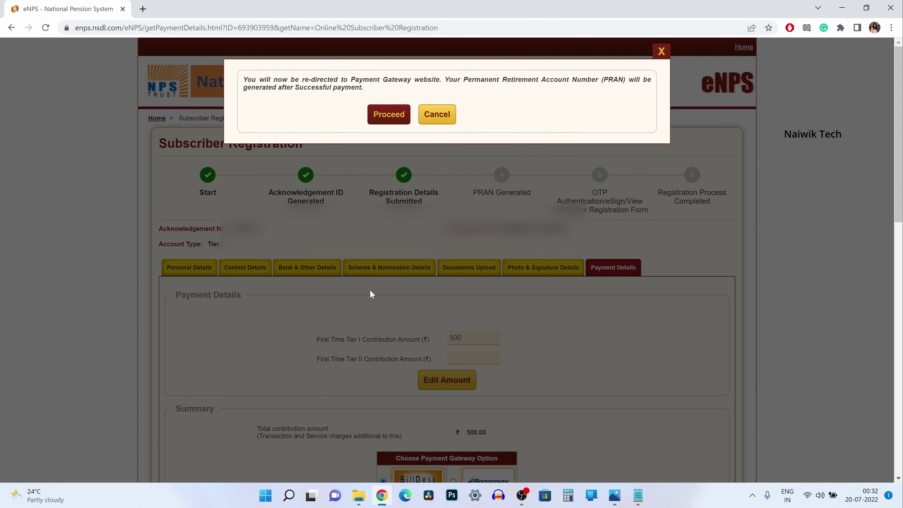
{"action": "left_click", "coordinate": [382, 116]}
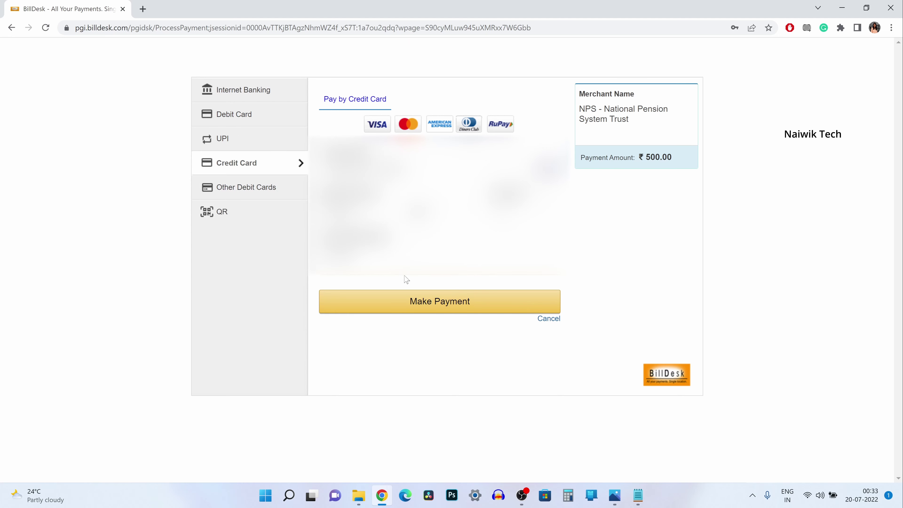
Step: Pay the ₹500.00 NPS contribution by credit card on BillDesk
{"action": "left_click", "coordinate": [422, 306]}
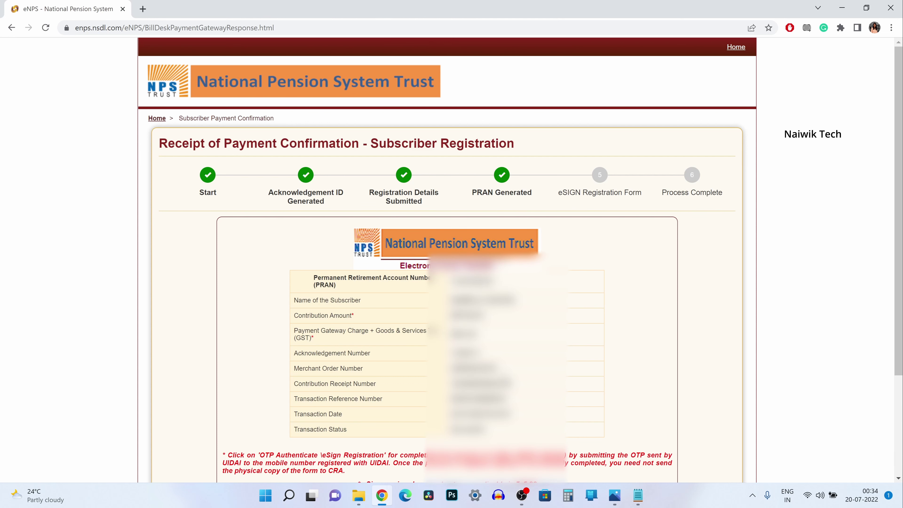
Step: Save the payment receipt as Payment_Receipt.pdf and start OTP authentication of the registration form
{"action": "scroll", "coordinate": [447, 260], "scroll_direction": "down", "scroll_amount": 3}
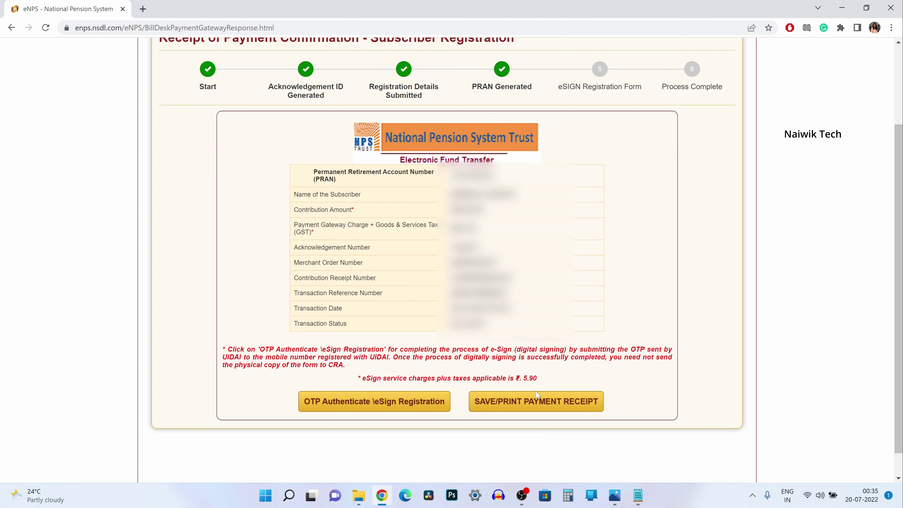
{"action": "left_click", "coordinate": [535, 408]}
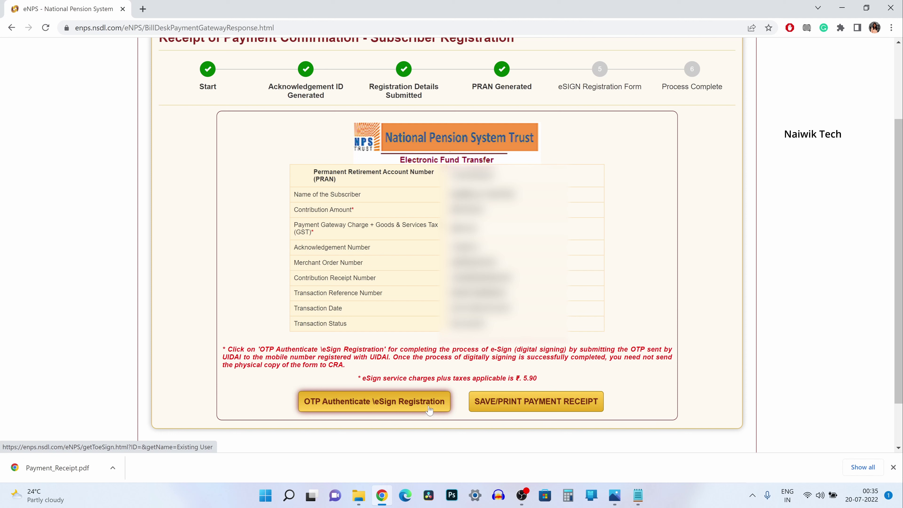
{"action": "left_click", "coordinate": [388, 406]}
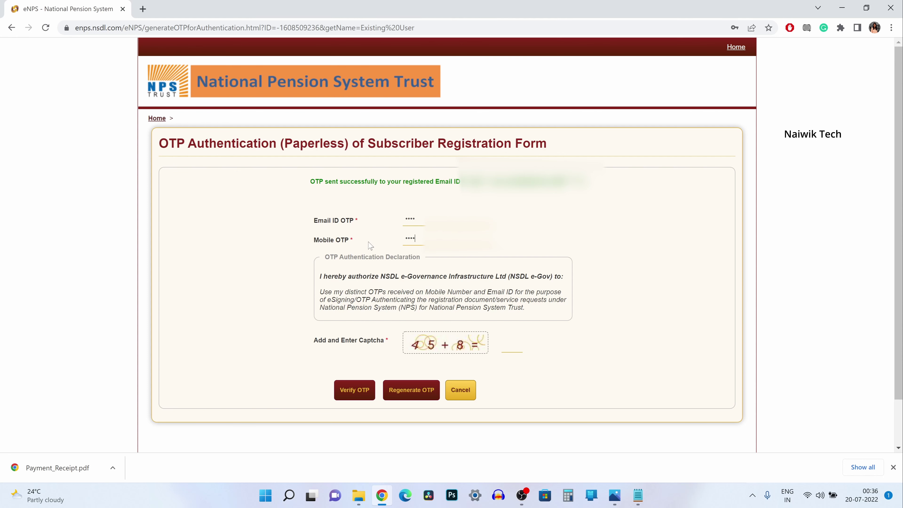
Step: Enter 53 as the captcha total and verify the email and mobile OTPs
{"action": "left_click", "coordinate": [514, 346]}
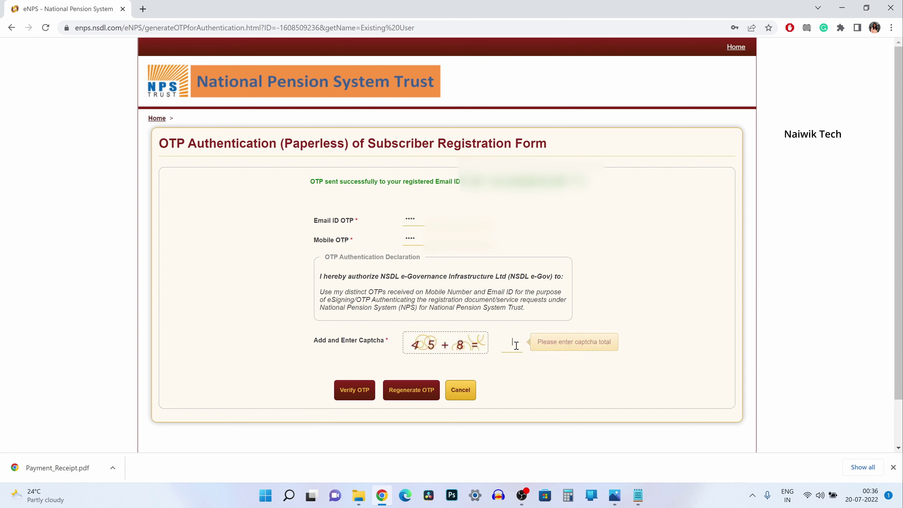
{"action": "type", "text": "53"}
{"action": "left_click", "coordinate": [353, 395]}
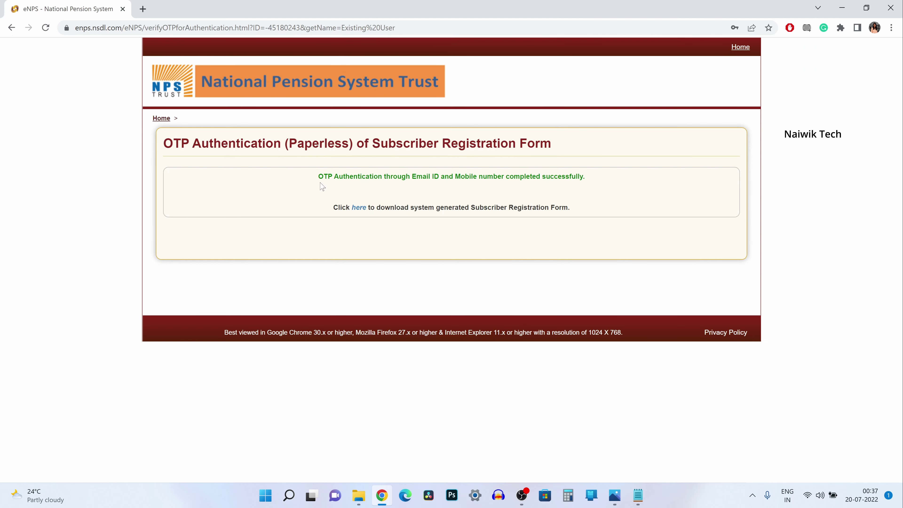
Step: Download the system-generated Subscriber Registration Form PDF via the 'here' link
{"action": "left_click_drag", "start_coordinate": [319, 177], "coordinate": [590, 178]}
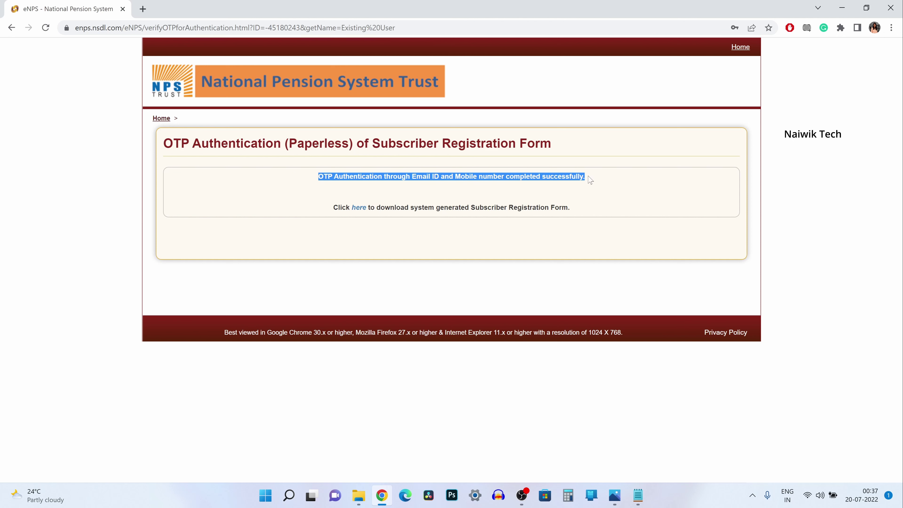
{"action": "left_click", "coordinate": [361, 208]}
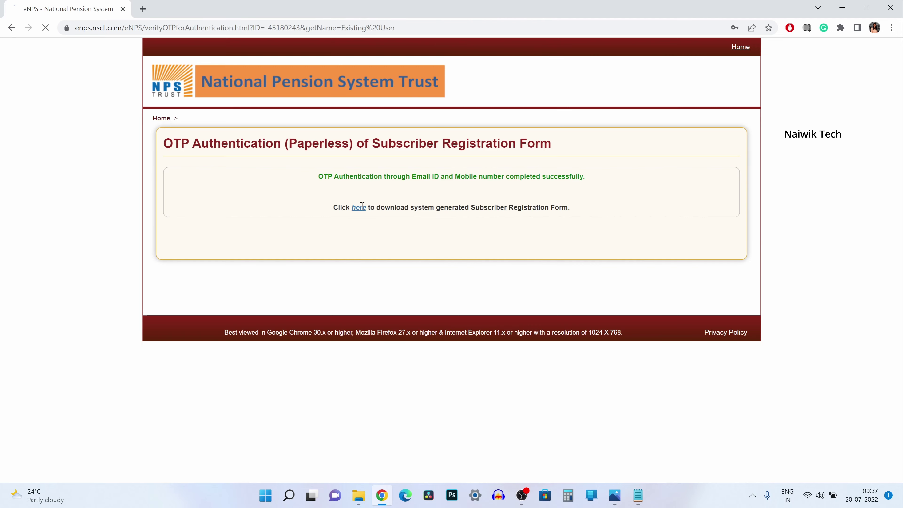